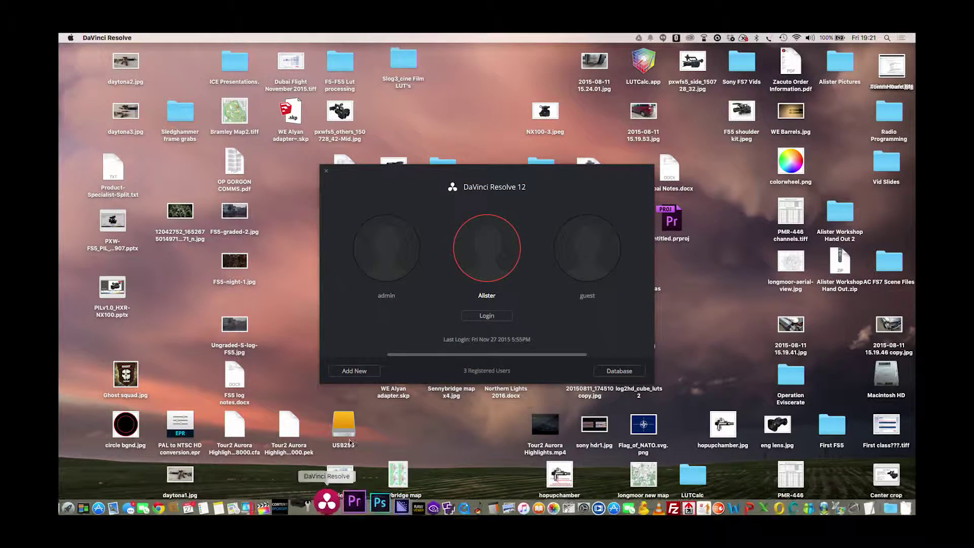
Log in under the user profile and open the Untitled Project from the Project Manager
{"action": "left_click", "coordinate": [488, 316]}
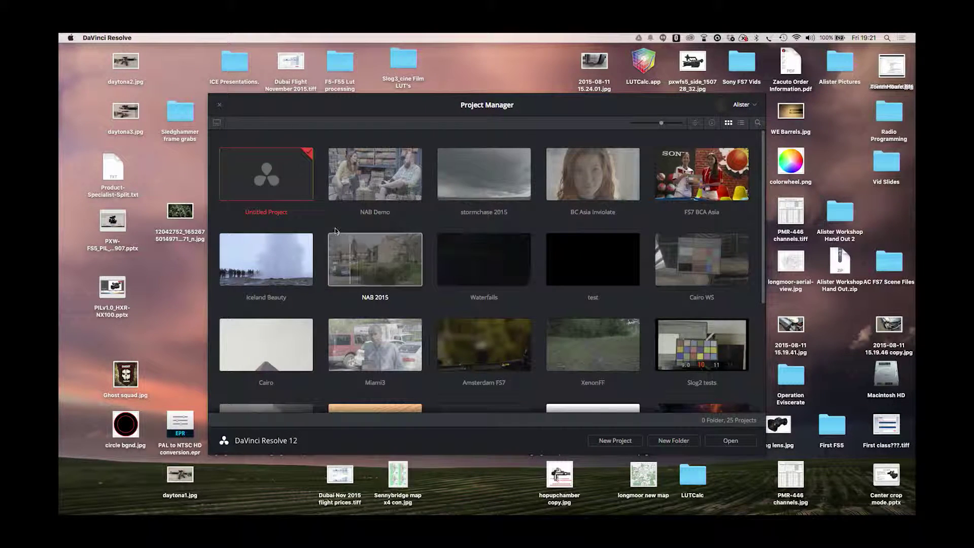
{"action": "double_click", "coordinate": [266, 179]}
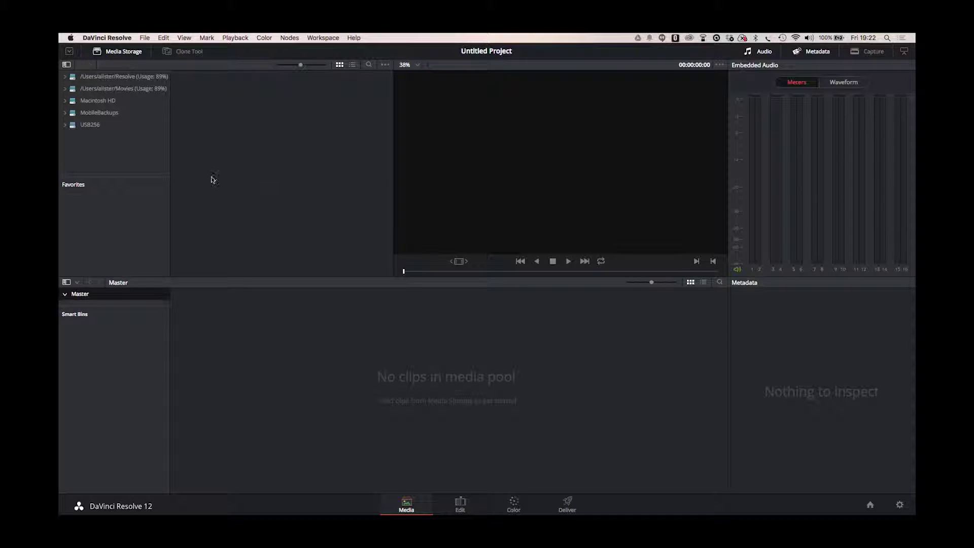
Browse Media Storage through USB256 > Dubai FS5 > card1 > private > XDROOT > Clip to list the MXF clips
{"action": "left_click", "coordinate": [65, 125]}
{"action": "left_click", "coordinate": [81, 137]}
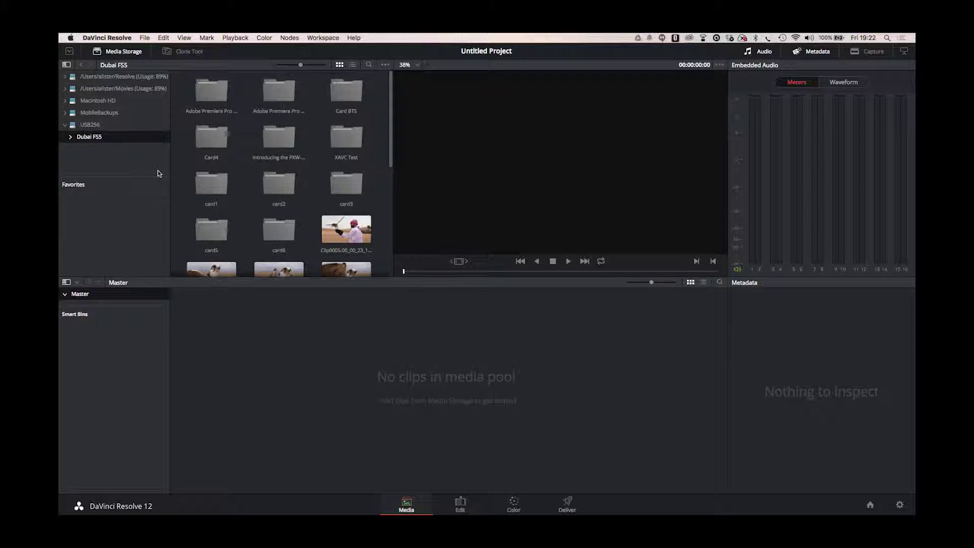
{"action": "double_click", "coordinate": [212, 186]}
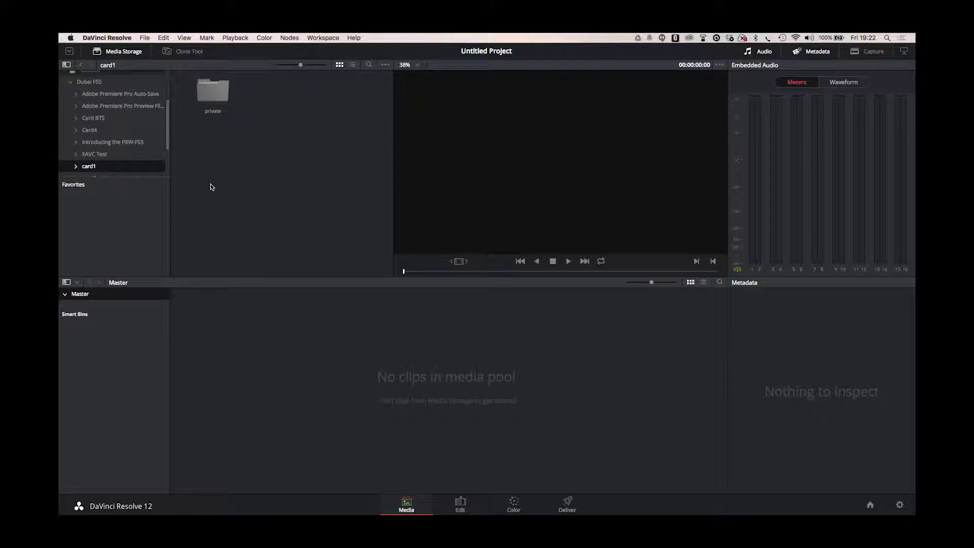
{"action": "double_click", "coordinate": [211, 91]}
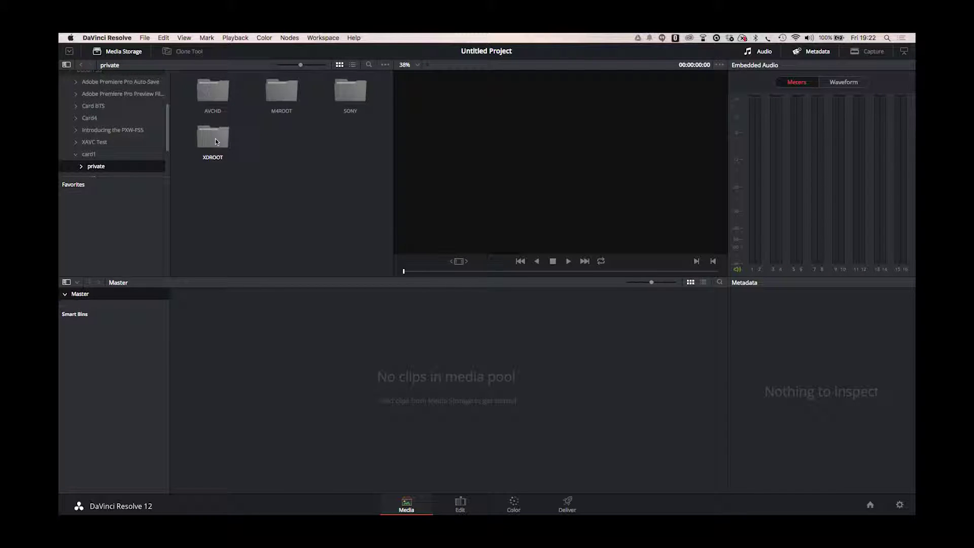
{"action": "double_click", "coordinate": [216, 141]}
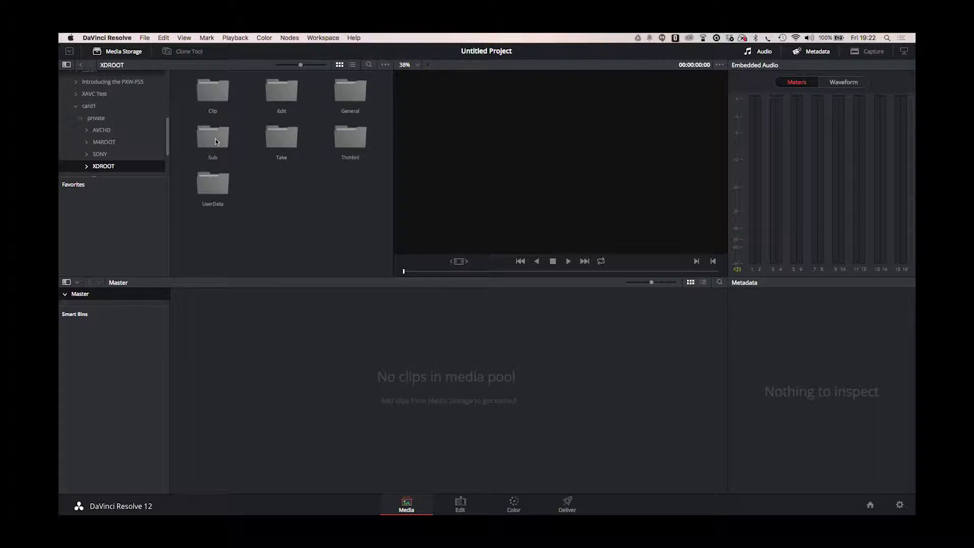
{"action": "double_click", "coordinate": [215, 96]}
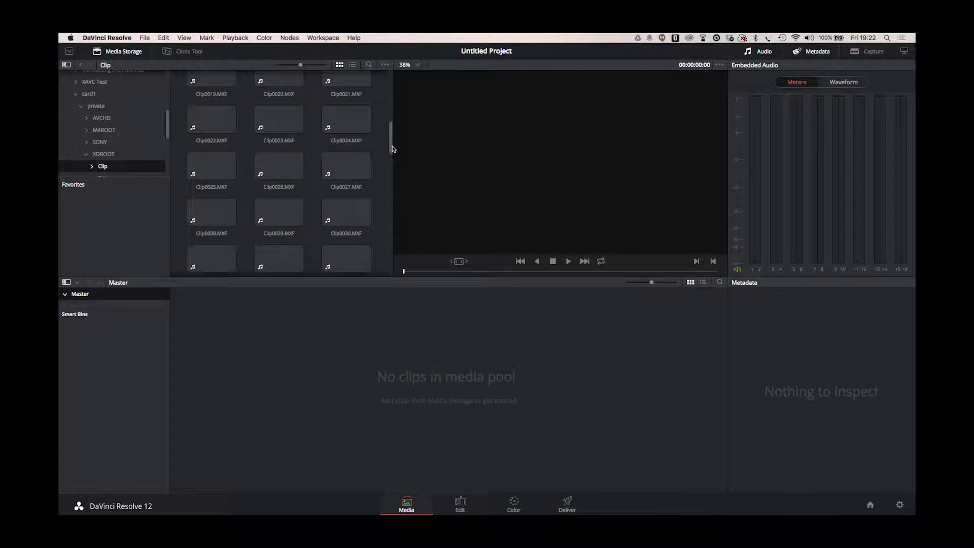
{"action": "scroll", "coordinate": [382, 103], "scroll_direction": "down", "scroll_amount": 3}
{"action": "scroll", "coordinate": [383, 102], "scroll_direction": "up", "scroll_amount": 3}
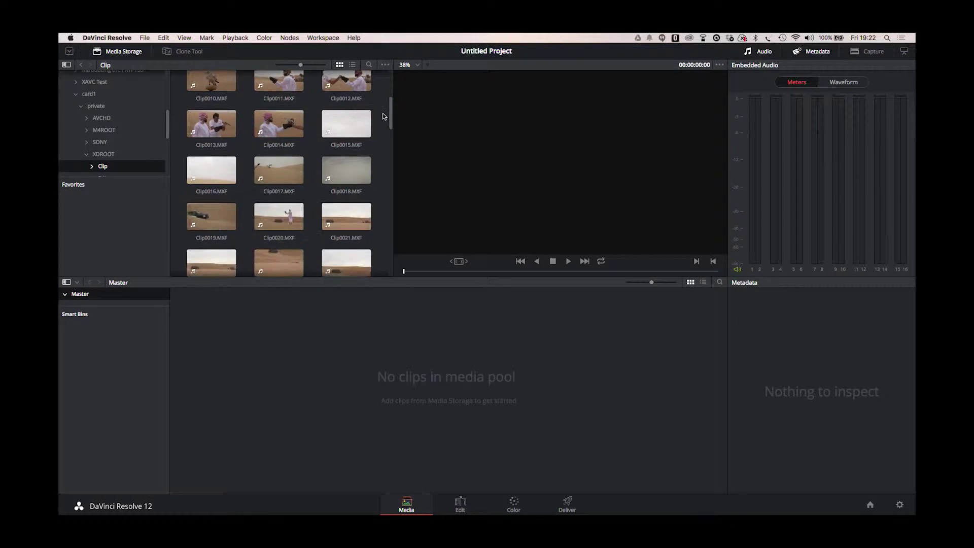
Add Clip0001 through Clip0012 to the Media Pool and accept changing the frame rate to match
{"action": "left_click", "coordinate": [228, 98]}
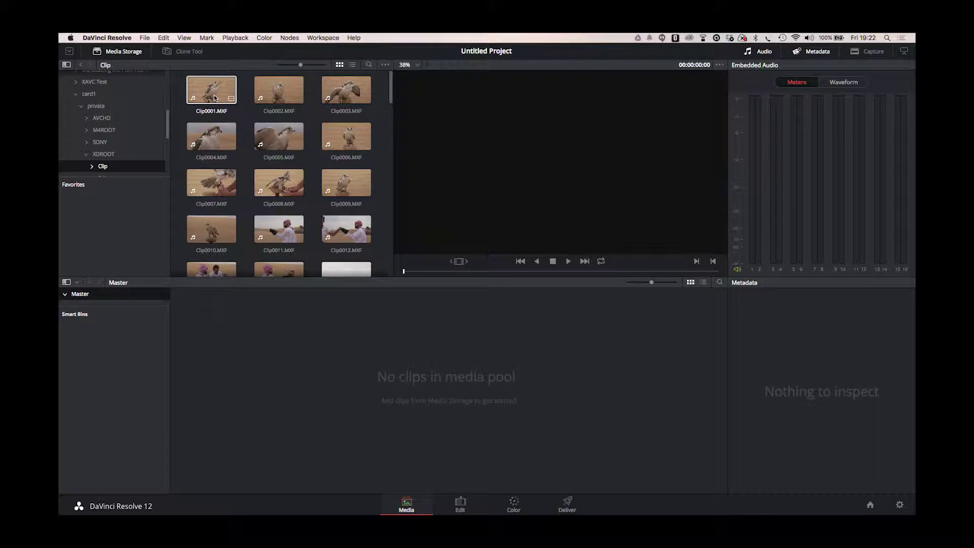
{"action": "left_click", "coordinate": [344, 229], "text": "shift"}
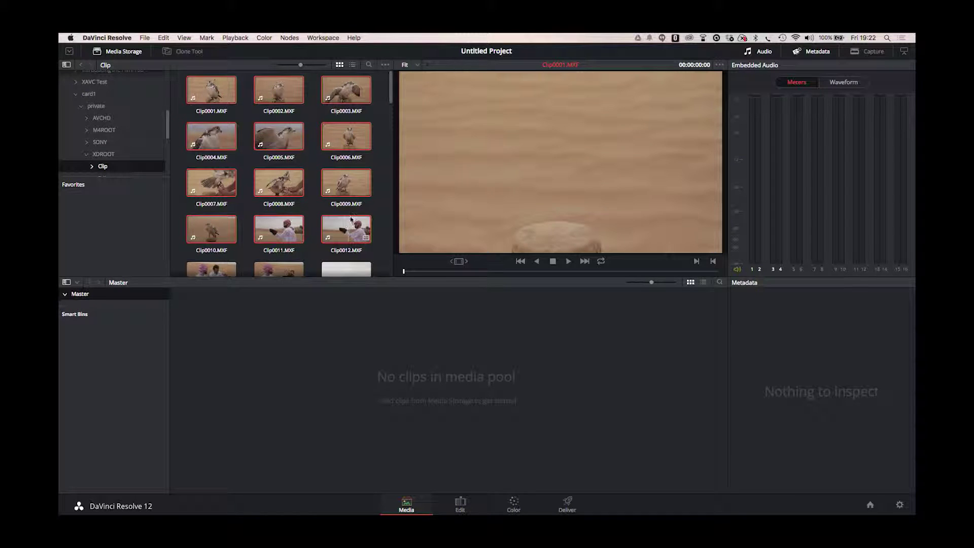
{"action": "left_click_drag", "start_coordinate": [291, 184], "coordinate": [467, 379]}
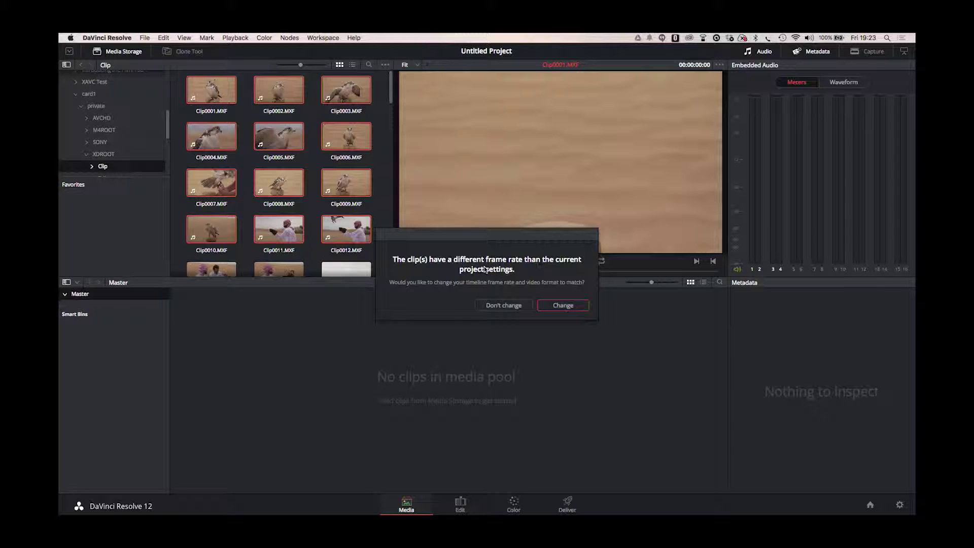
{"action": "left_click", "coordinate": [563, 305]}
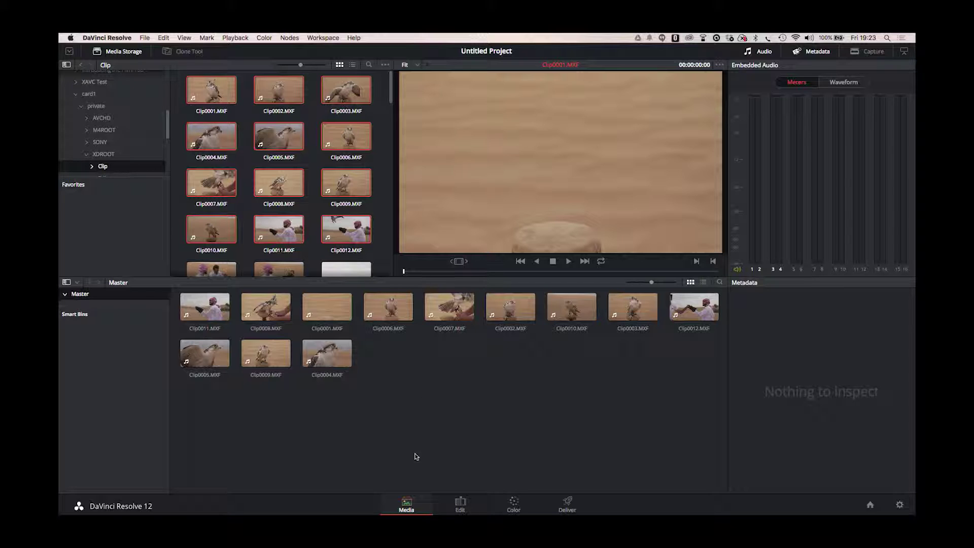
On the Edit page, preview Clip0006 in the source viewer and drop it onto a new Timeline 1
{"action": "left_click", "coordinate": [463, 504]}
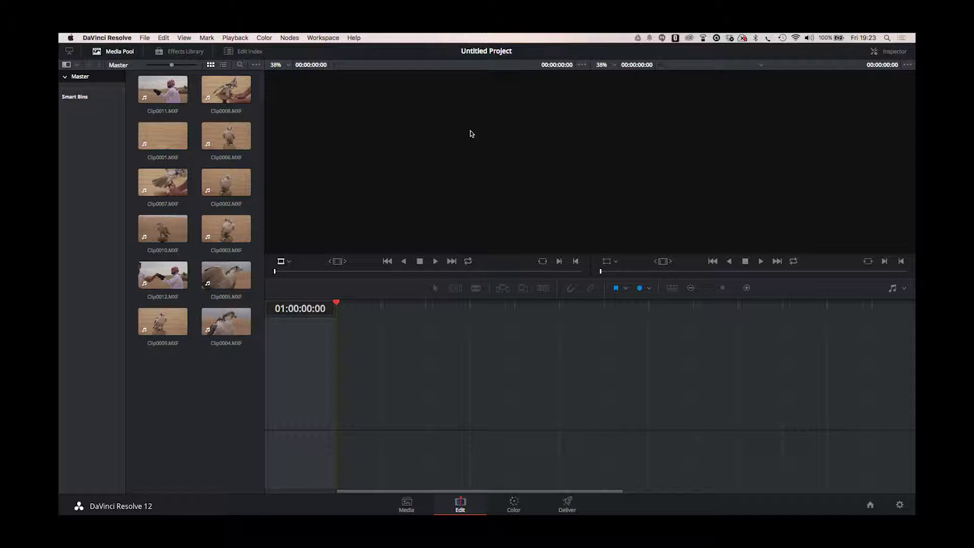
{"action": "double_click", "coordinate": [231, 133]}
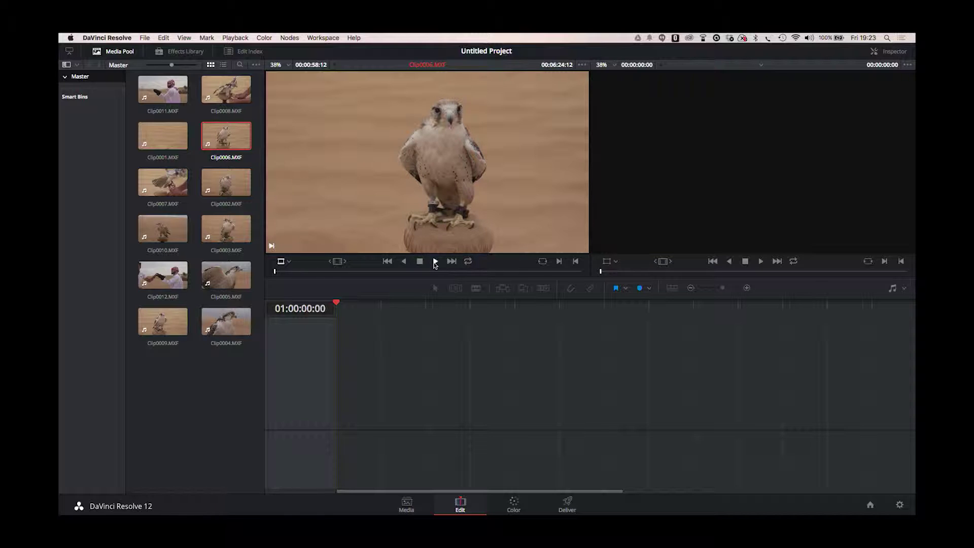
{"action": "left_click", "coordinate": [435, 262]}
{"action": "mouse_move", "coordinate": [363, 272]}
{"action": "left_mouse_down"}
{"action": "mouse_move", "coordinate": [381, 272]}
{"action": "mouse_move", "coordinate": [362, 275]}
{"action": "left_mouse_up"}
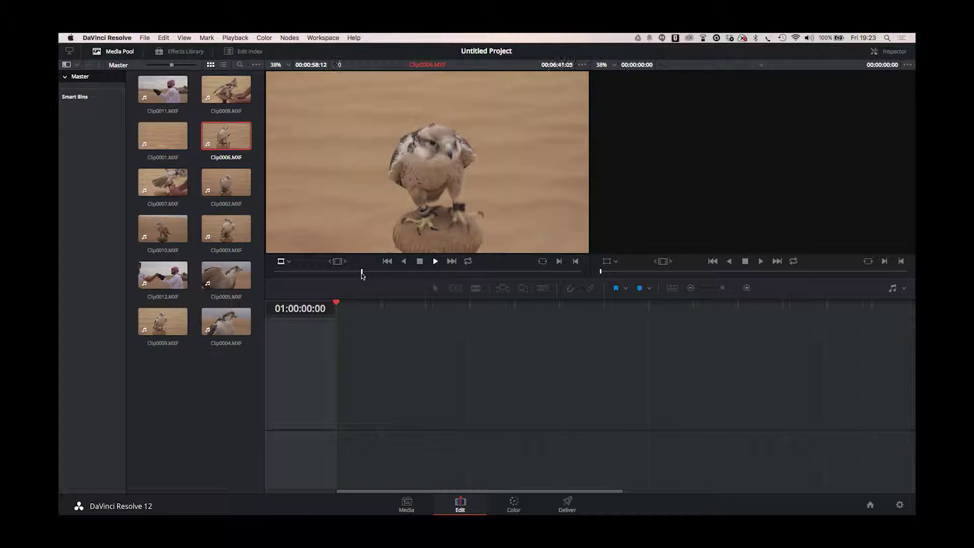
{"action": "left_click", "coordinate": [465, 272]}
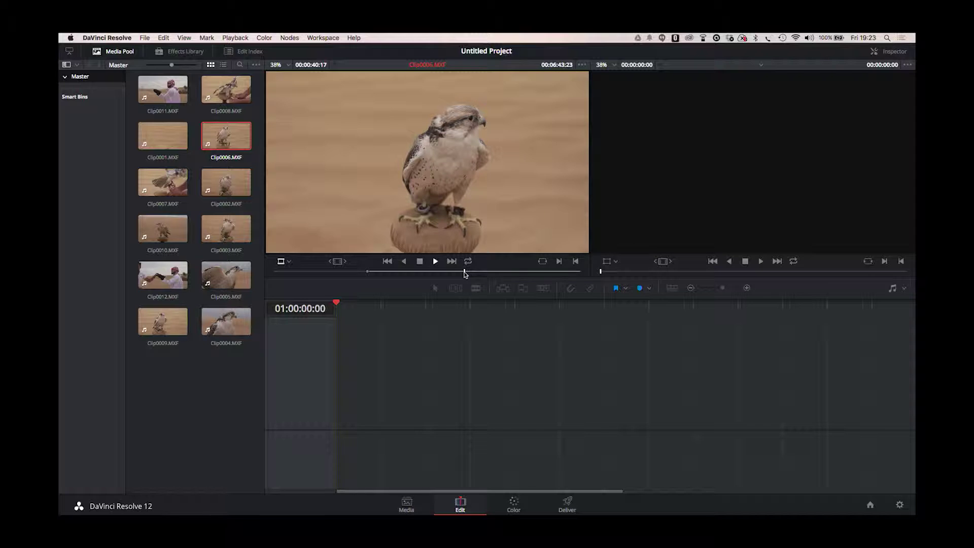
{"action": "left_click", "coordinate": [419, 262]}
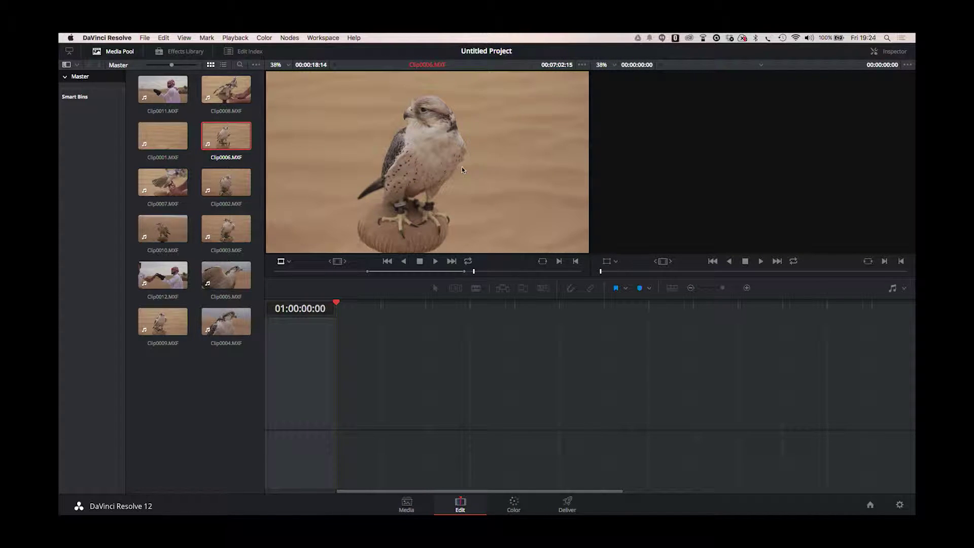
{"action": "left_click_drag", "start_coordinate": [446, 168], "coordinate": [340, 412]}
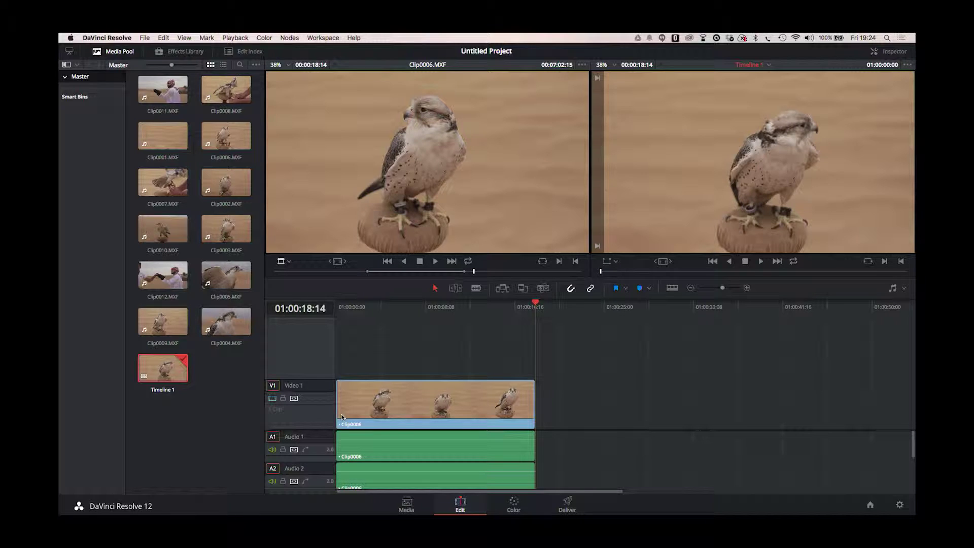
Mark an in/out range on Clip0012 and append it after Clip0006 on Timeline 1
{"action": "double_click", "coordinate": [162, 275]}
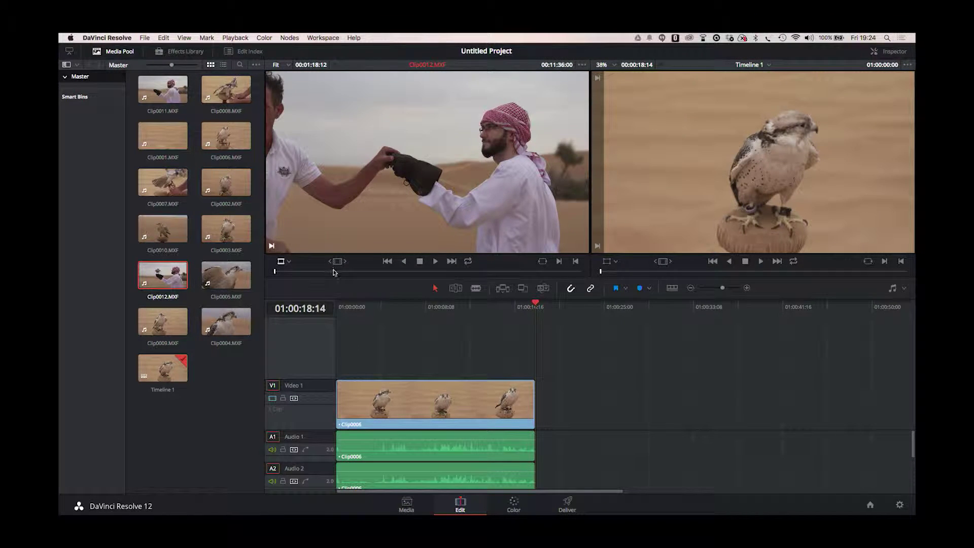
{"action": "left_click_drag", "start_coordinate": [337, 271], "coordinate": [478, 274]}
{"action": "key", "text": "i"}
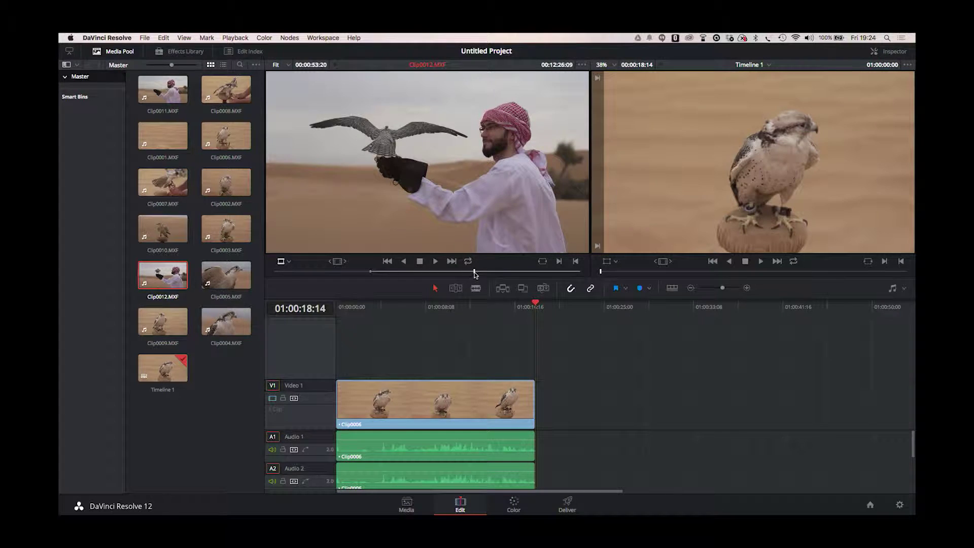
{"action": "key", "text": "o"}
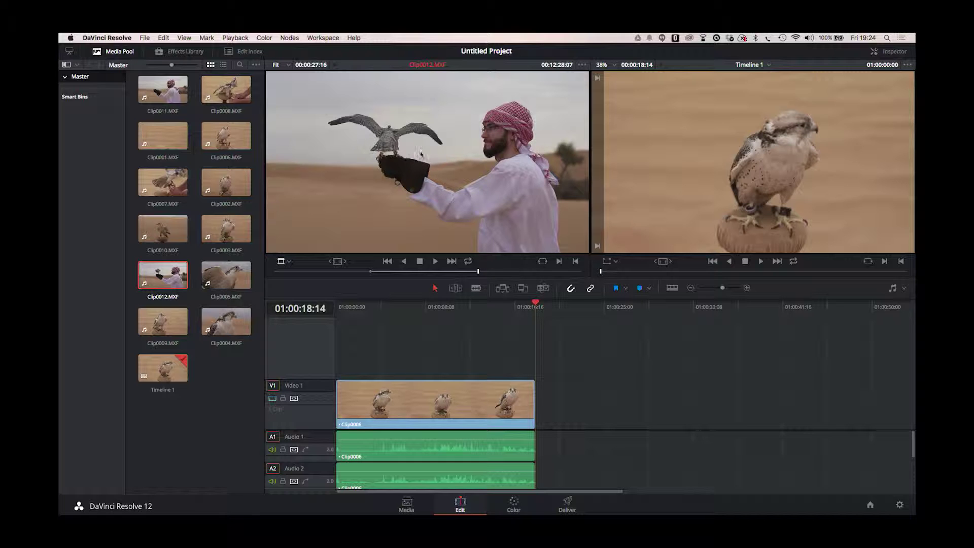
{"action": "left_click_drag", "start_coordinate": [402, 151], "coordinate": [538, 391]}
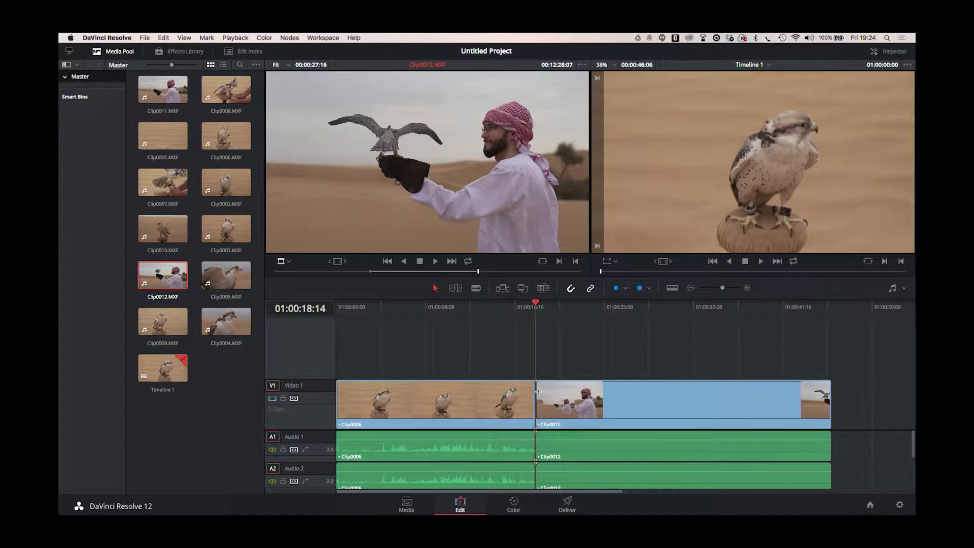
{"action": "key", "text": "End"}
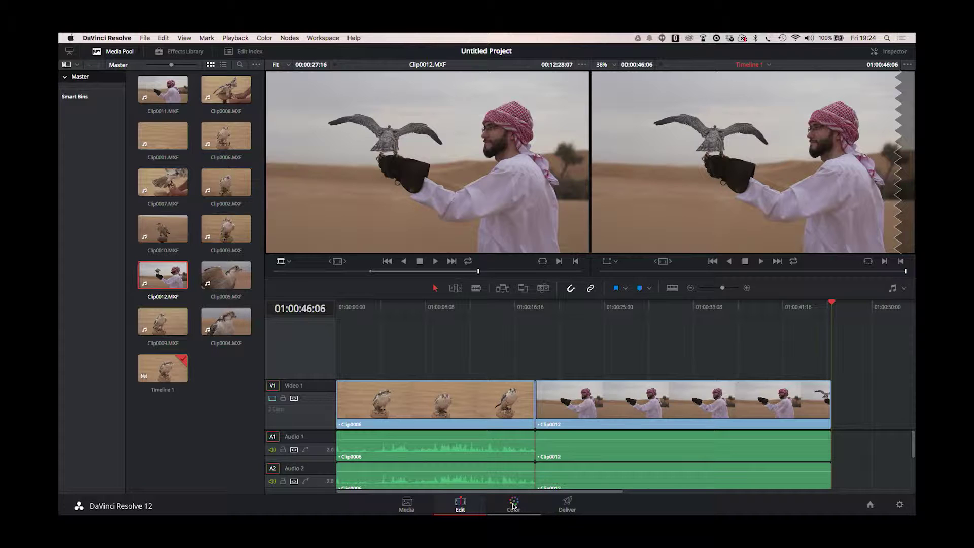
{"action": "left_click", "coordinate": [513, 506]}
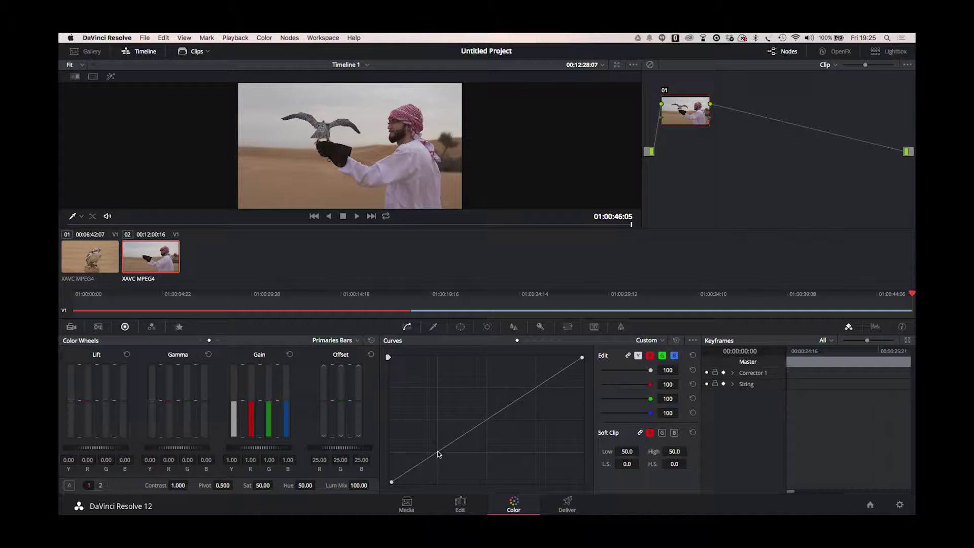
Pull a low curve point down and raise a high point to form an S-curve on the falconer clip
{"action": "left_click_drag", "start_coordinate": [439, 452], "coordinate": [440, 466]}
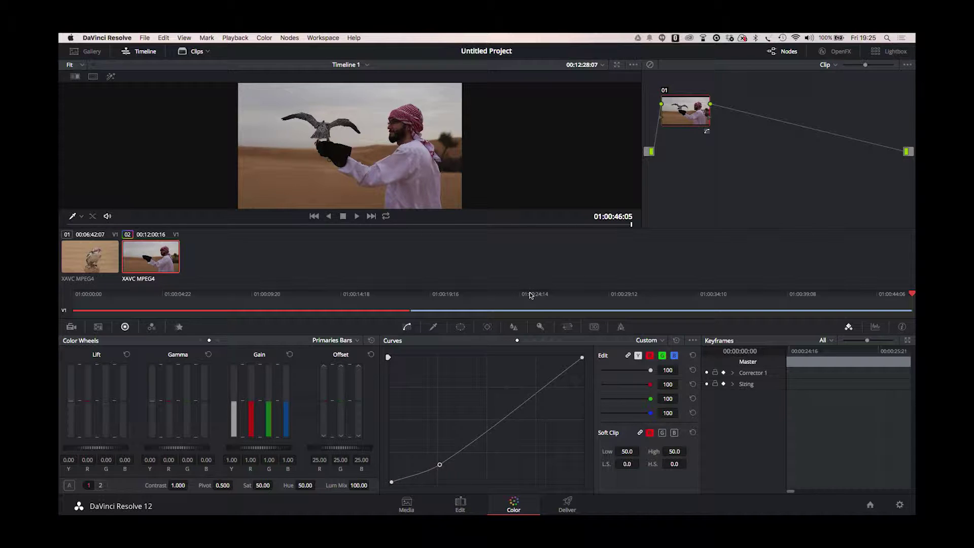
{"action": "left_click", "coordinate": [540, 391]}
{"action": "left_click_drag", "start_coordinate": [541, 391], "coordinate": [538, 378]}
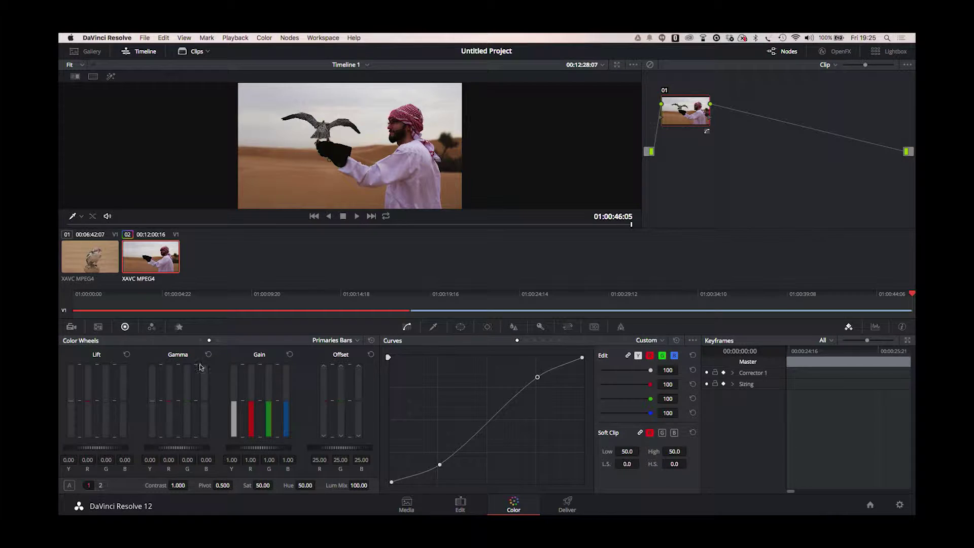
Switch the primaries from Bars to Wheels and shift the Gain wheel to tint the highlights
{"action": "left_click", "coordinate": [357, 340]}
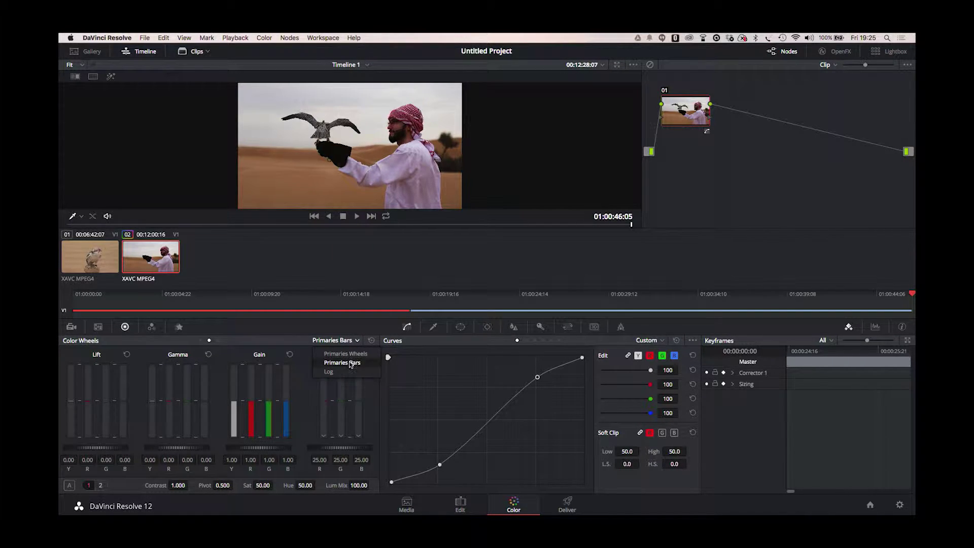
{"action": "left_click", "coordinate": [346, 354]}
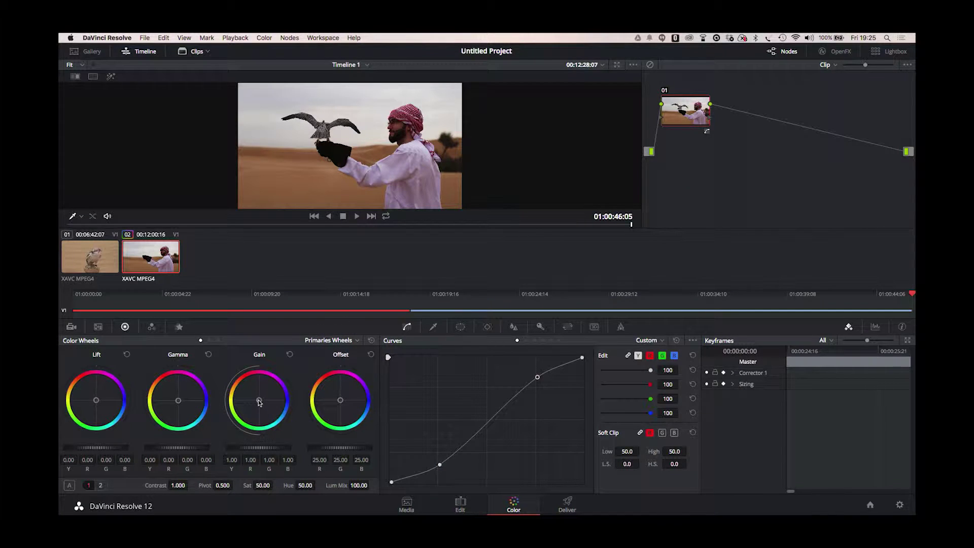
{"action": "mouse_move", "coordinate": [259, 402]}
{"action": "left_mouse_down"}
{"action": "mouse_move", "coordinate": [238, 381]}
{"action": "mouse_move", "coordinate": [271, 412]}
{"action": "mouse_move", "coordinate": [273, 400]}
{"action": "mouse_move", "coordinate": [269, 410]}
{"action": "left_mouse_up"}
On the Deliver page, set Render timeline as to Individual source clips
{"action": "left_click", "coordinate": [569, 504]}
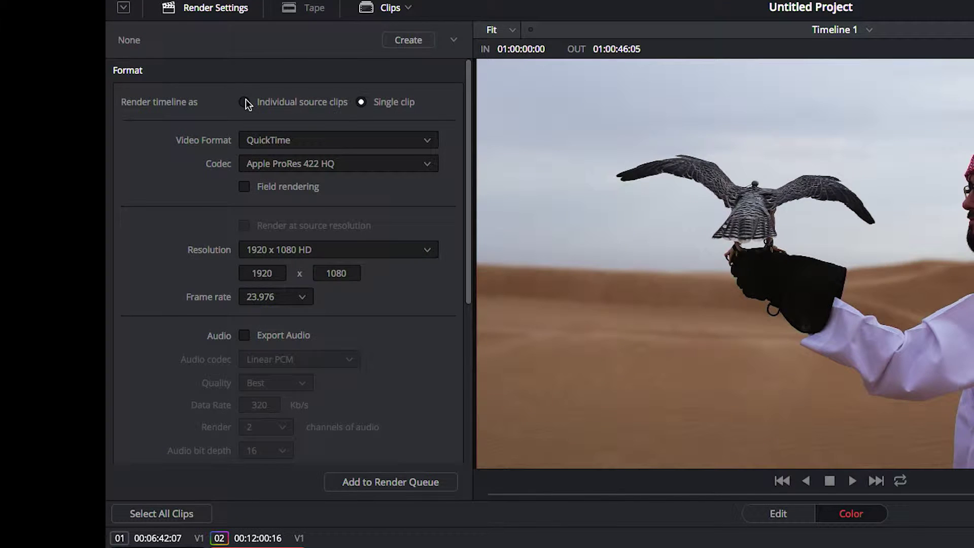
{"action": "left_click", "coordinate": [143, 108]}
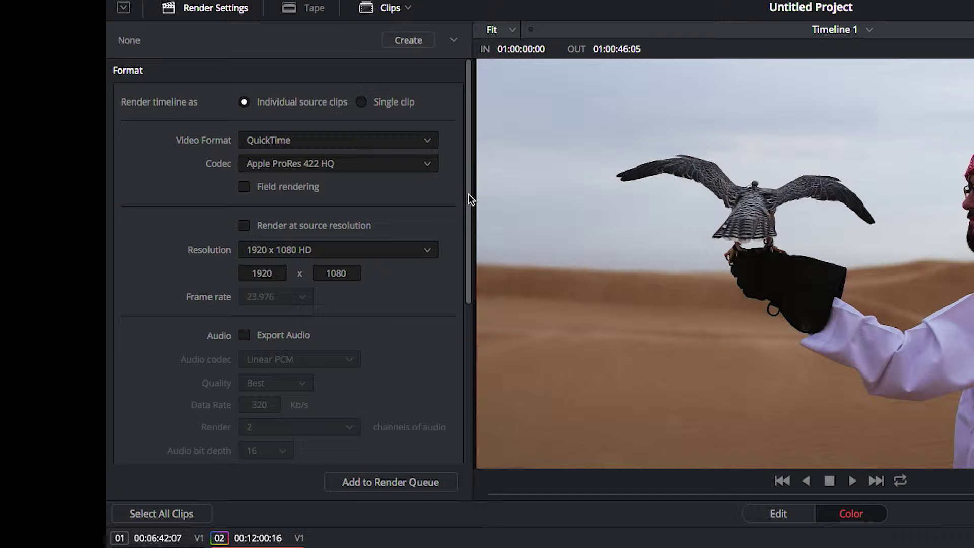
Set the File section's Save as option to Use Source Filename
{"action": "left_click_drag", "start_coordinate": [468, 194], "coordinate": [485, 409]}
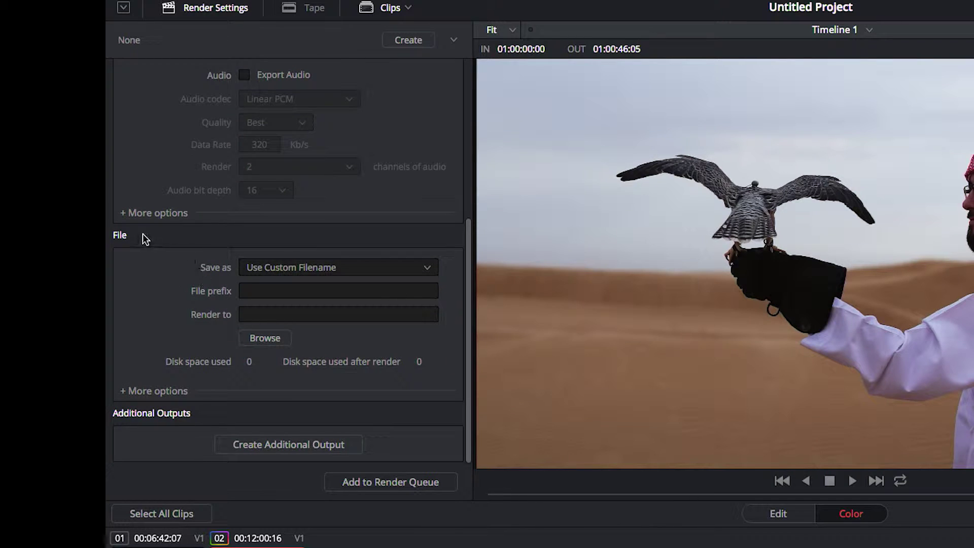
{"action": "left_click", "coordinate": [425, 272]}
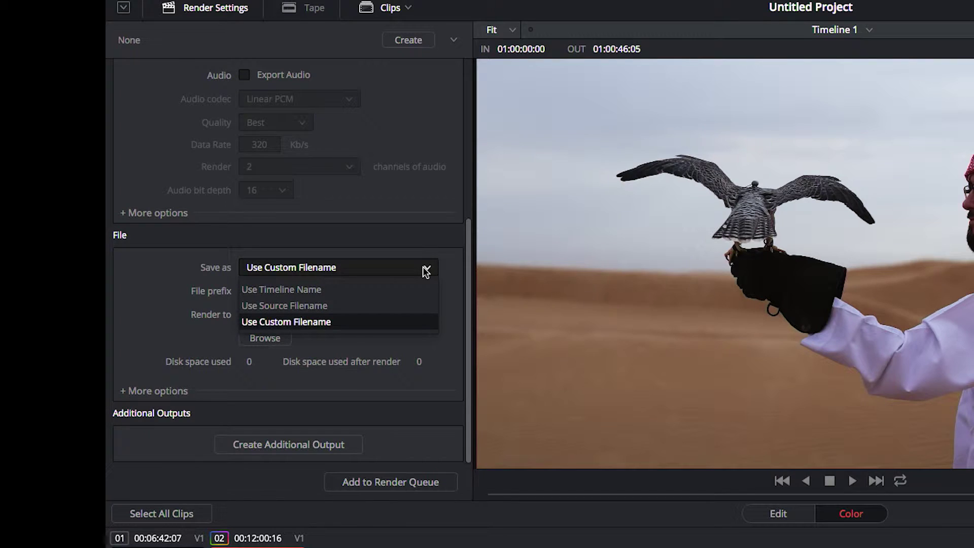
{"action": "left_click", "coordinate": [321, 306]}
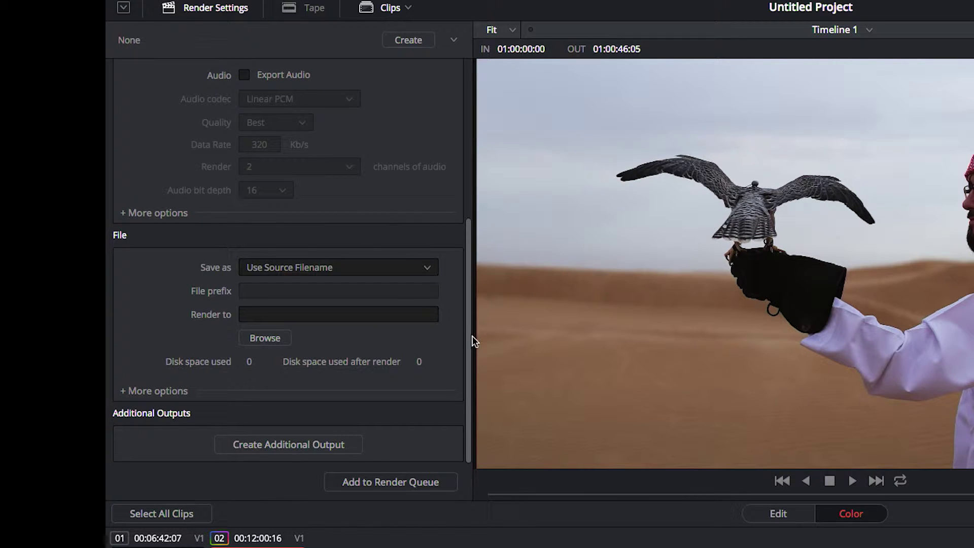
{"action": "left_click_drag", "start_coordinate": [468, 335], "coordinate": [463, 113]}
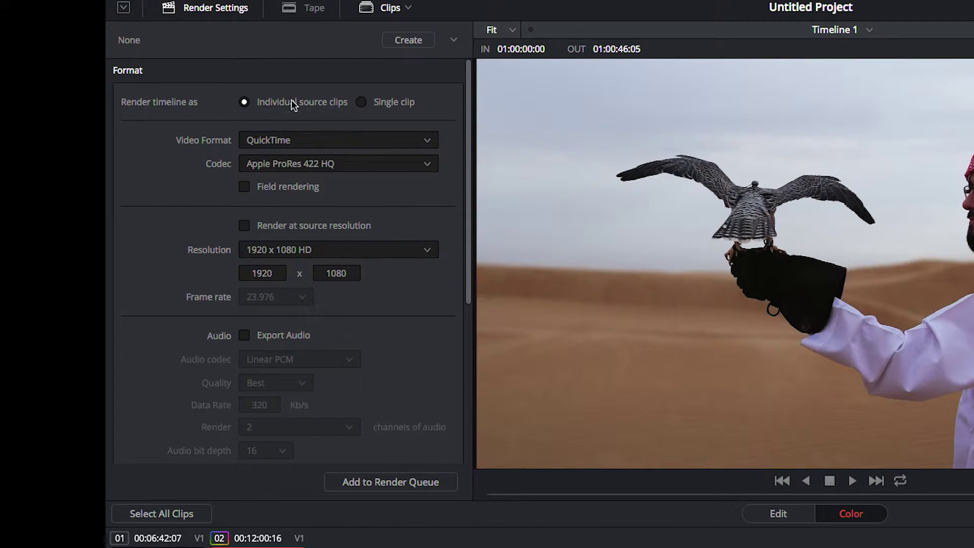
{"action": "left_click", "coordinate": [427, 144]}
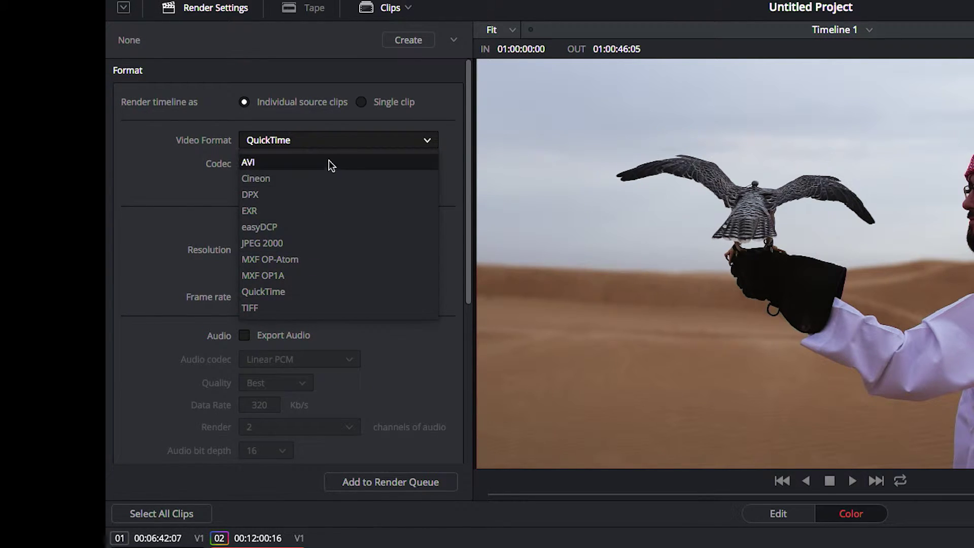
{"action": "left_click", "coordinate": [187, 195]}
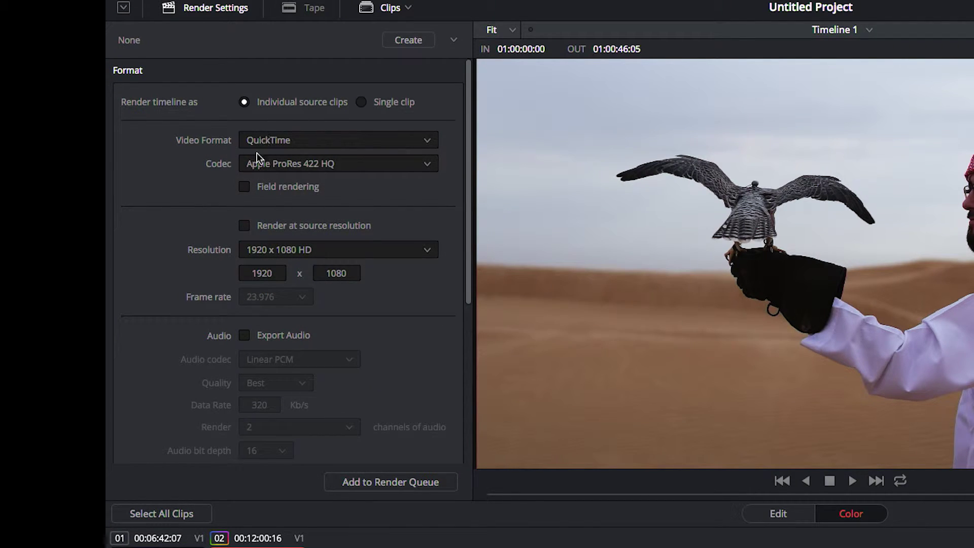
{"action": "left_click", "coordinate": [426, 164]}
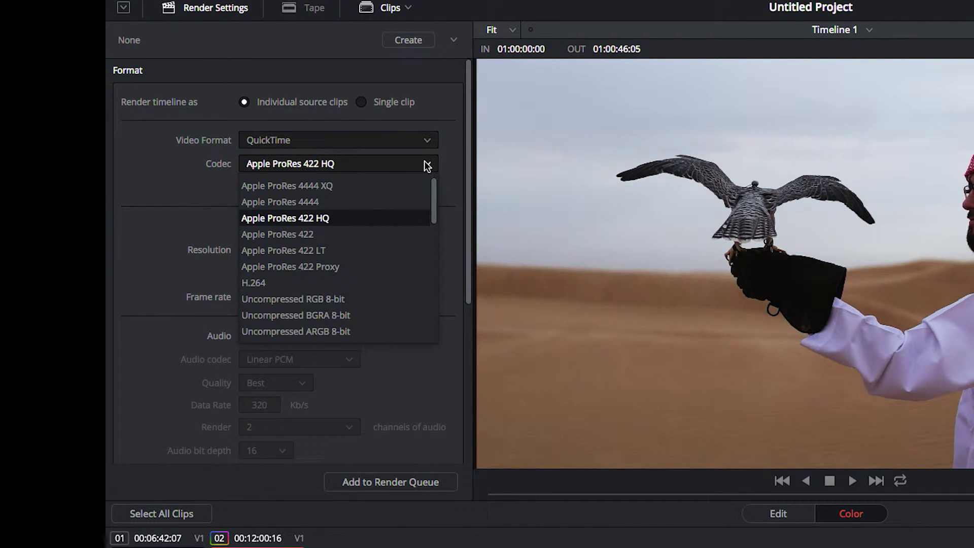
{"action": "left_click", "coordinate": [167, 238]}
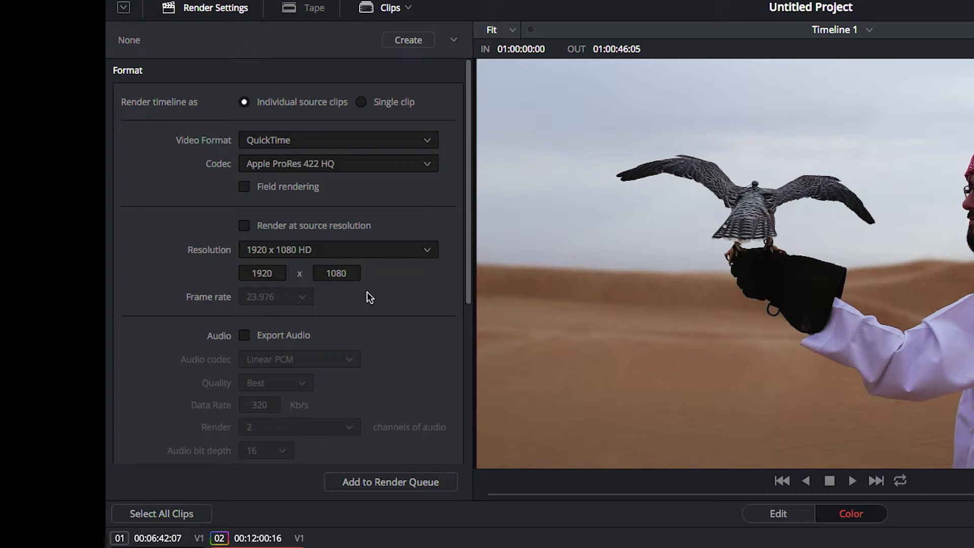
{"action": "mouse_move", "coordinate": [470, 226]}
{"action": "left_mouse_down"}
{"action": "mouse_move", "coordinate": [497, 410]}
{"action": "mouse_move", "coordinate": [474, 211]}
{"action": "left_mouse_up"}
Add the job to the Render Queue and browse to USB256 > Dubai FS5 for its destination
{"action": "left_click", "coordinate": [391, 483]}
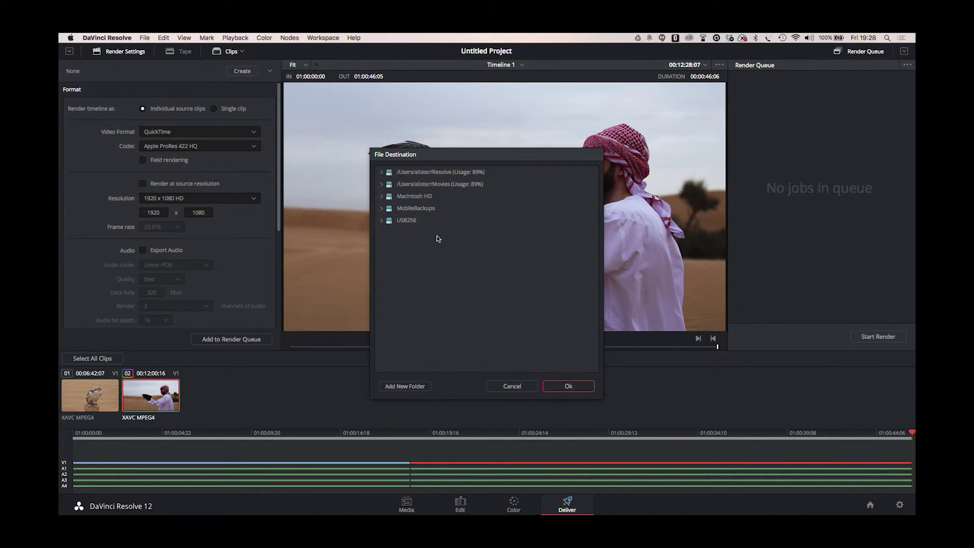
{"action": "left_click", "coordinate": [384, 222]}
{"action": "left_click", "coordinate": [383, 221]}
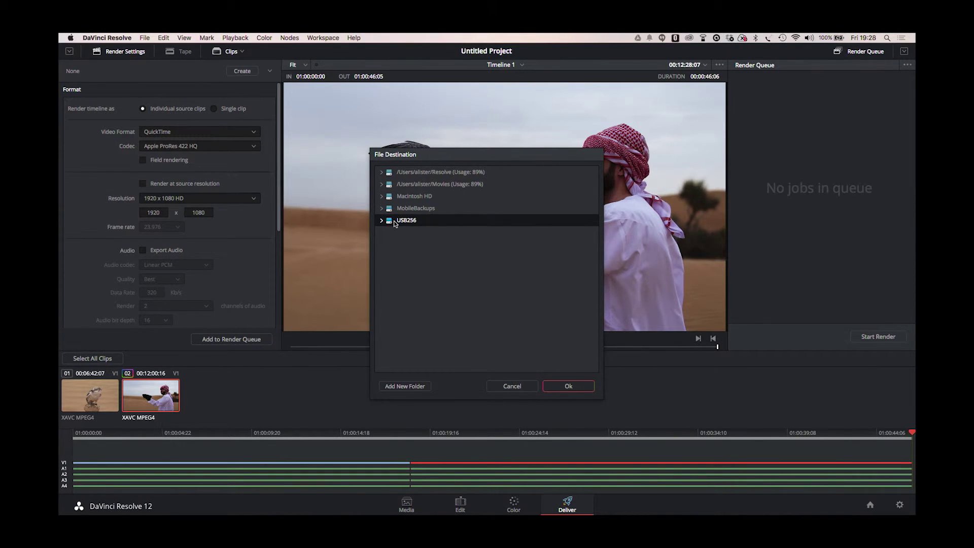
{"action": "double_click", "coordinate": [399, 235]}
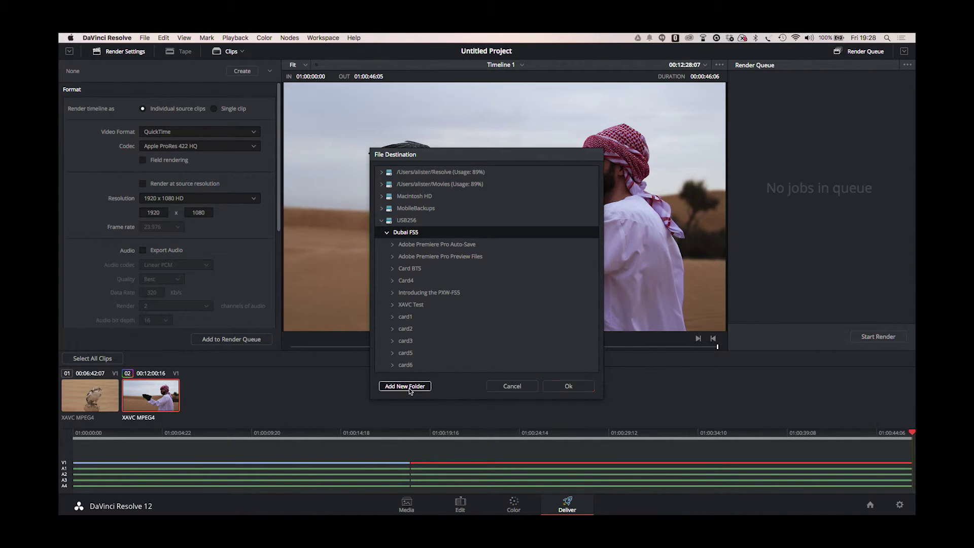
Create a new folder named 'test' in Dubai FS5 and confirm it as the render destination
{"action": "left_click", "coordinate": [409, 387]}
{"action": "type", "text": "test"}
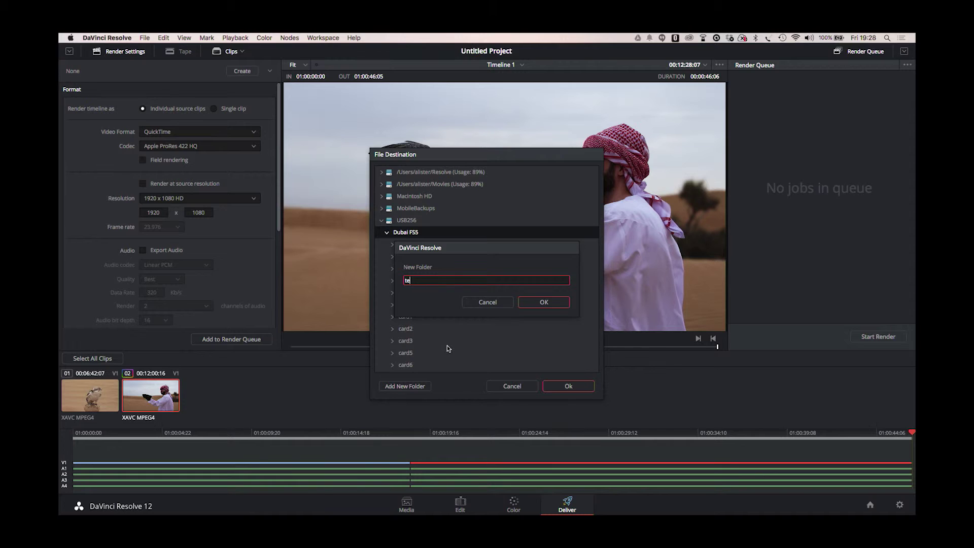
{"action": "left_click", "coordinate": [543, 302]}
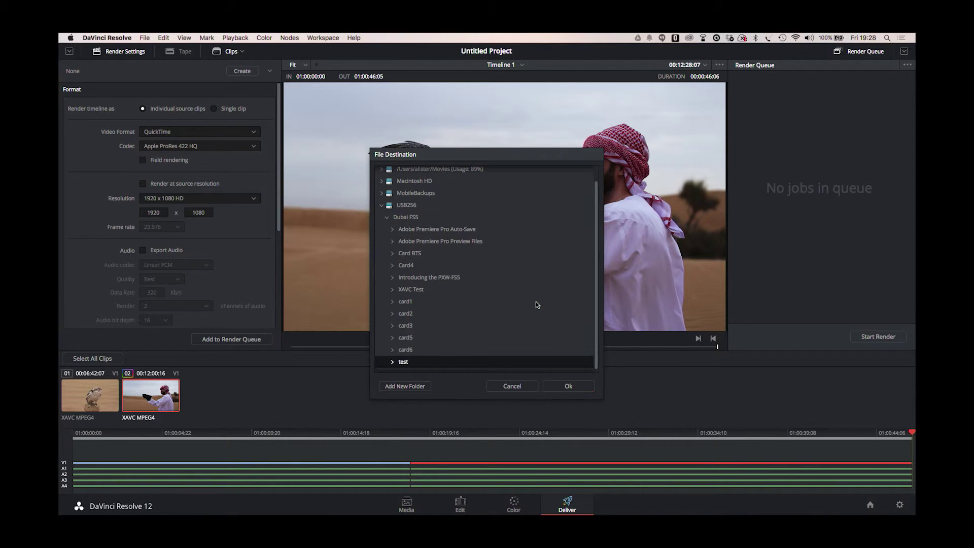
{"action": "left_click", "coordinate": [568, 386]}
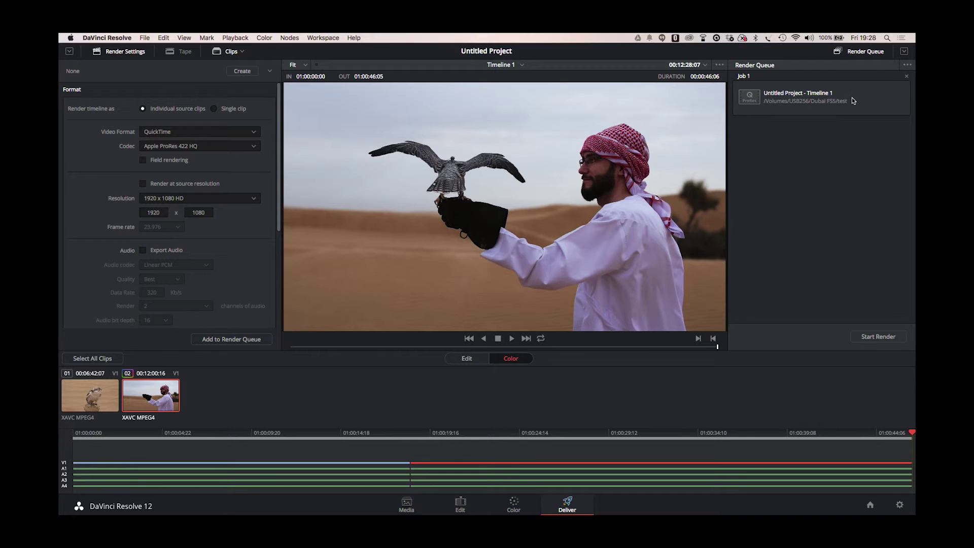
Start rendering Job 1, the queued falconry clips, to the USB drive
{"action": "left_click", "coordinate": [882, 336]}
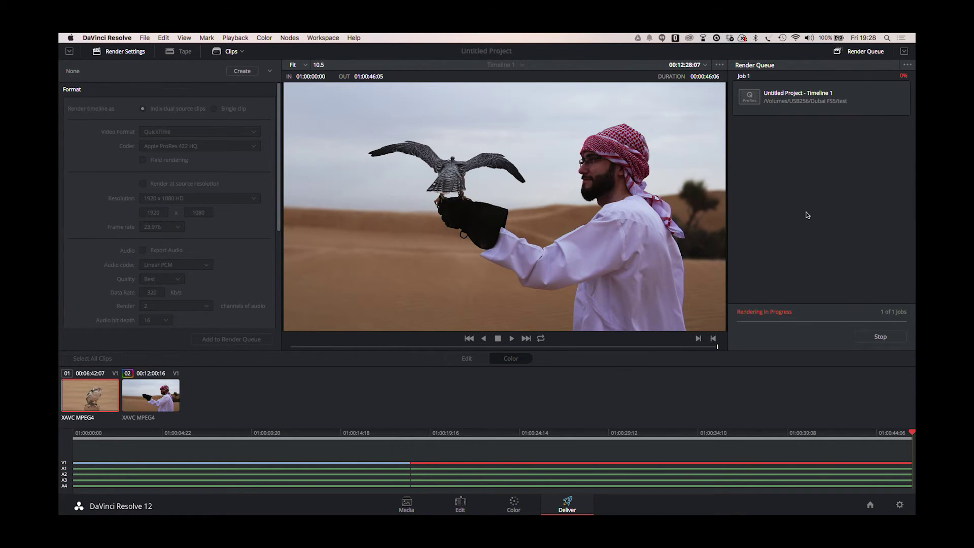